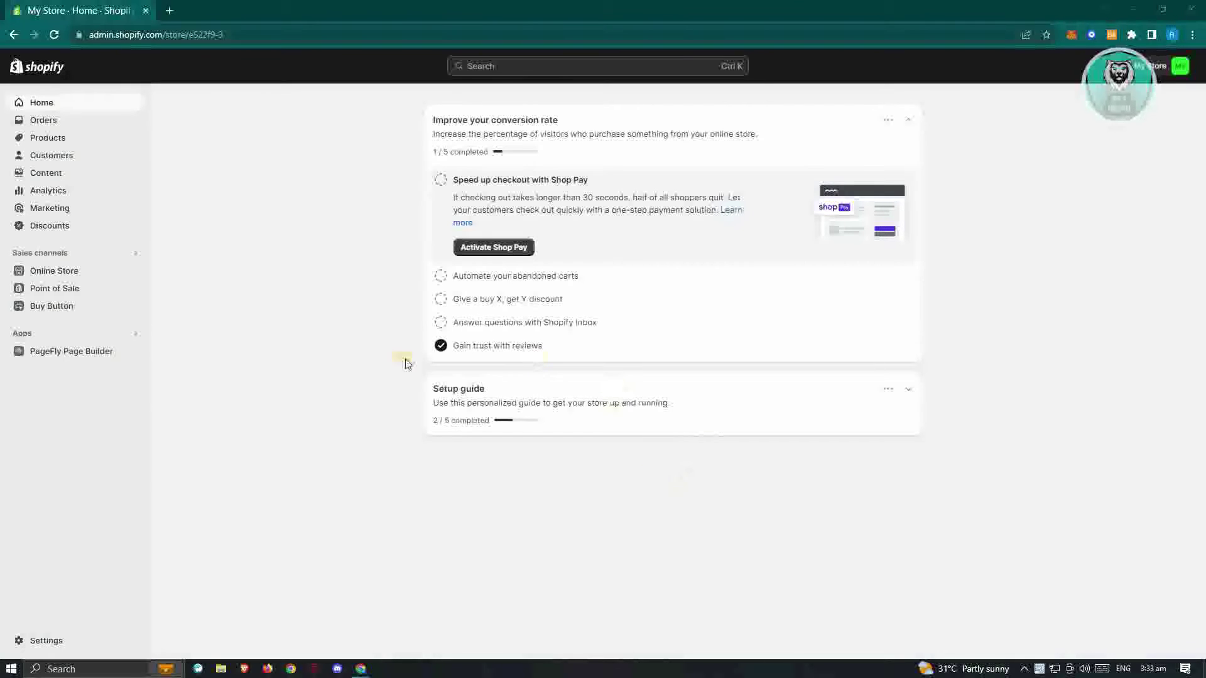
Step: Open the Shopify store settings from the Home dashboard sidebar
click(47, 640)
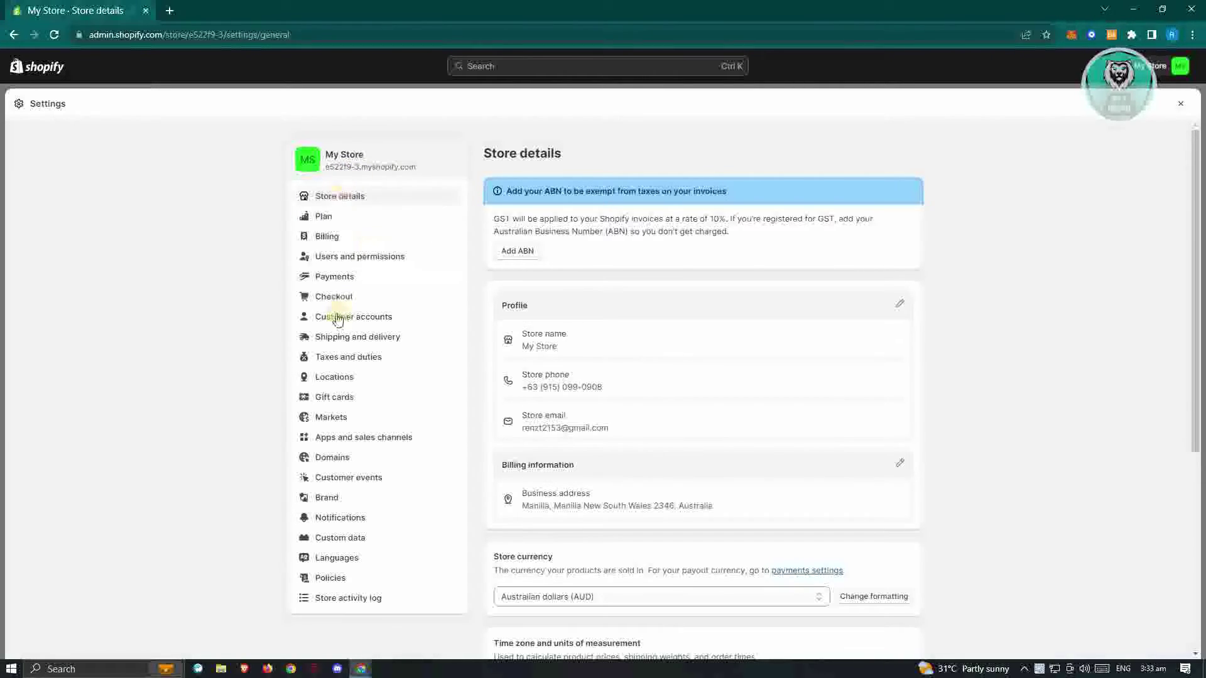
Step: Switch to the Checkout settings page to reach the customer information options
click(304, 298)
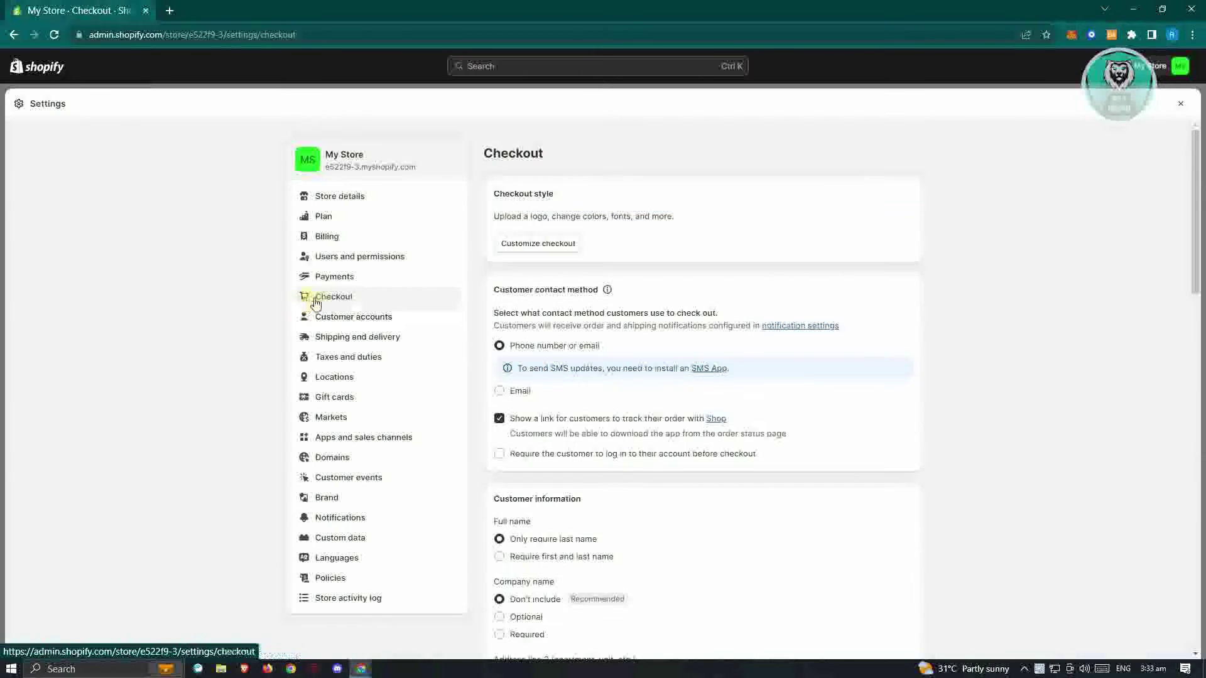
scroll(1080, 427, down, 3)
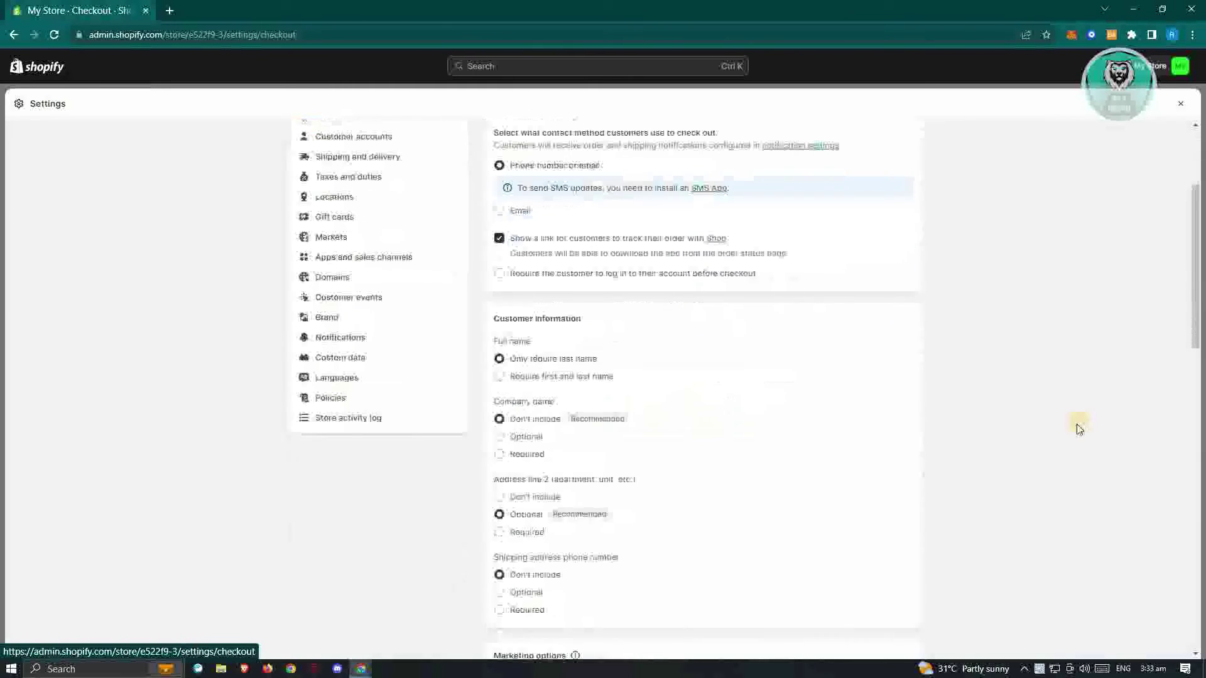
scroll(1079, 424, down, 3)
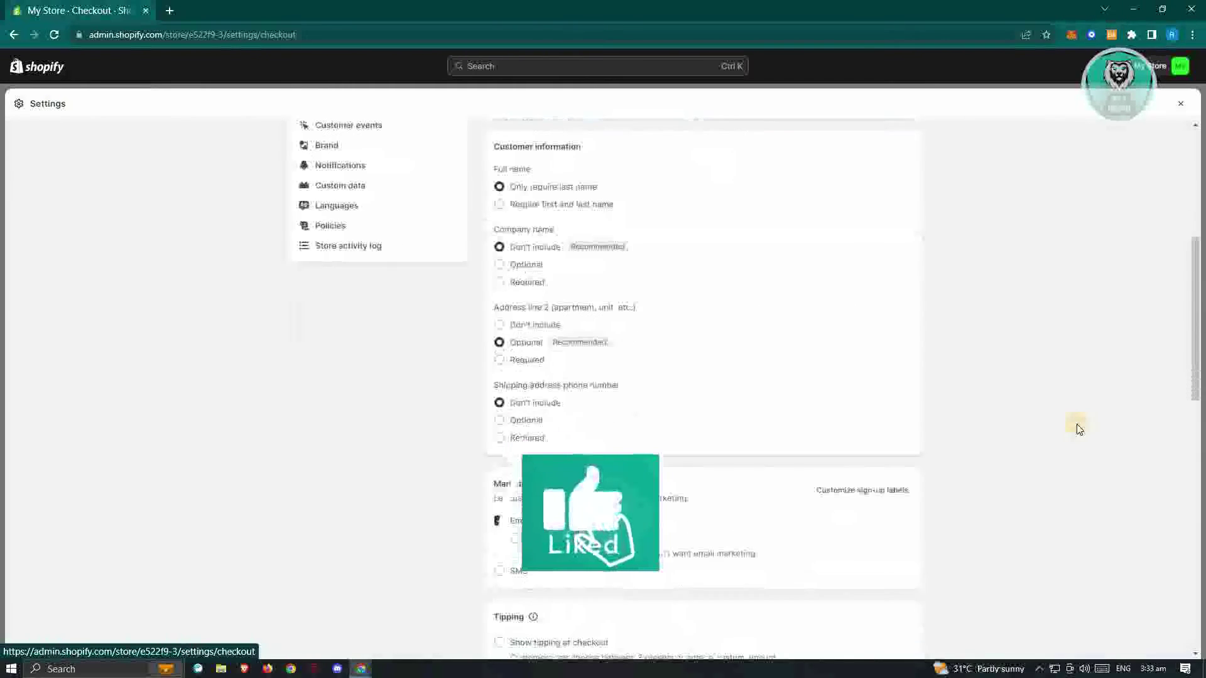
scroll(1074, 422, up, 3)
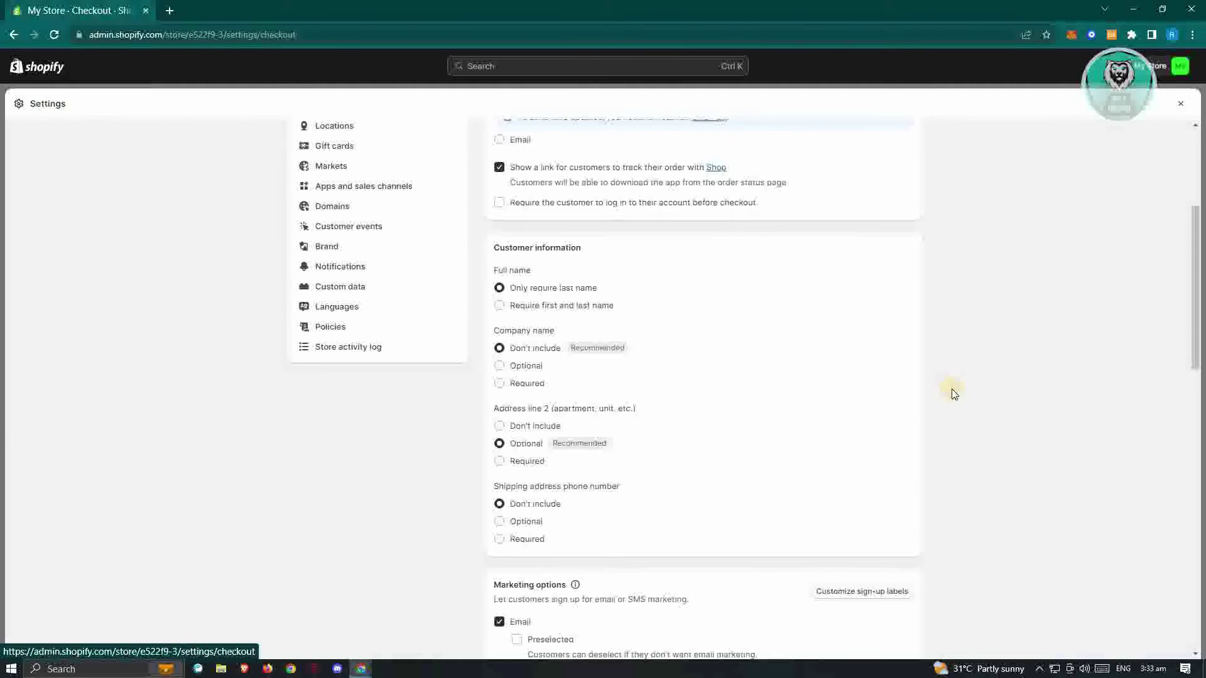
Step: Set Address line 2 under Customer information to Don't include
click(500, 429)
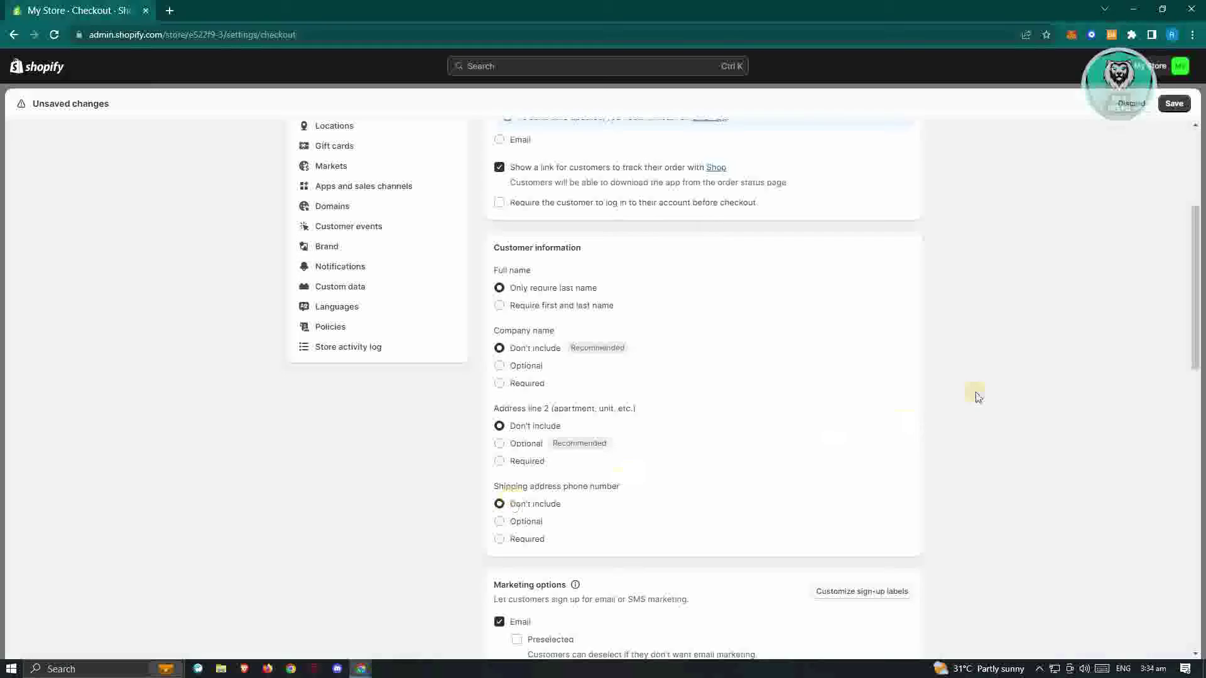
Step: Save the Address line 2 change and exit Settings back to Home
click(1174, 104)
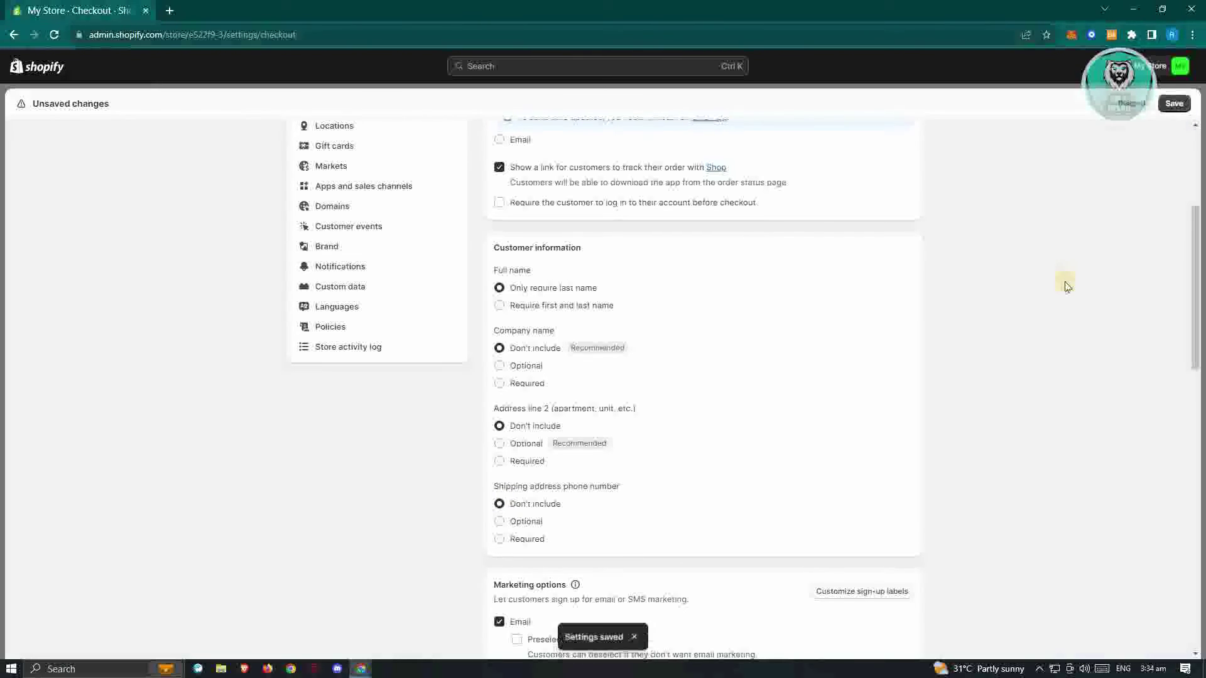
click(1180, 105)
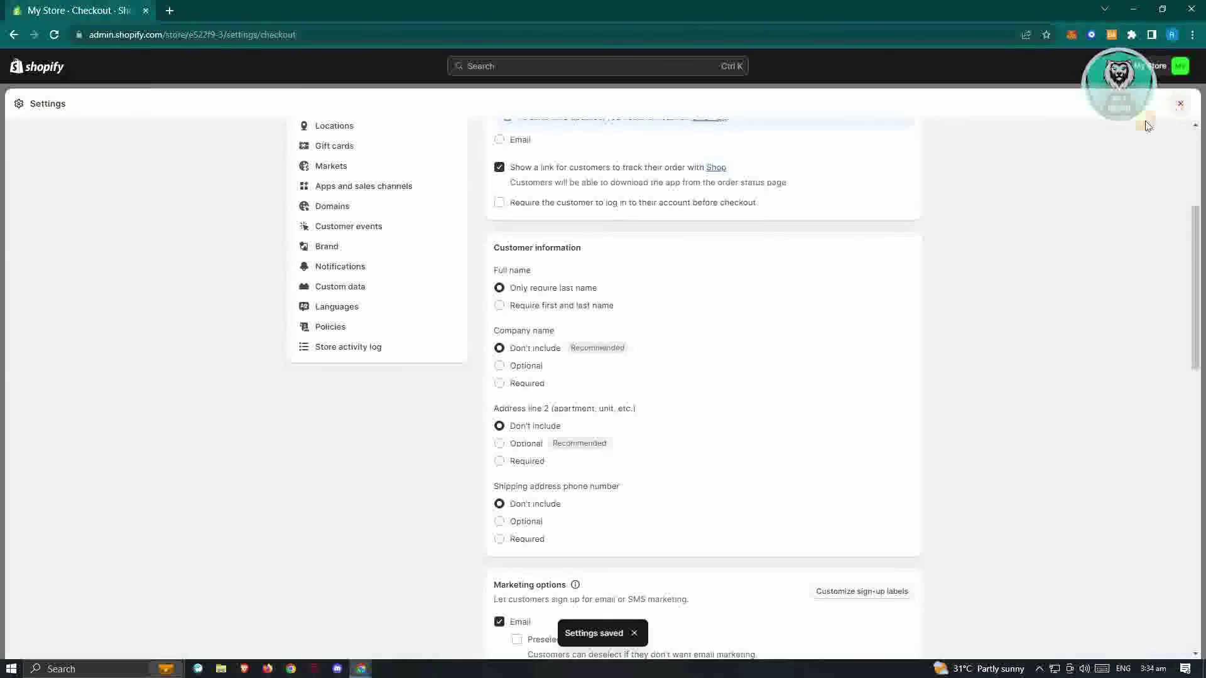